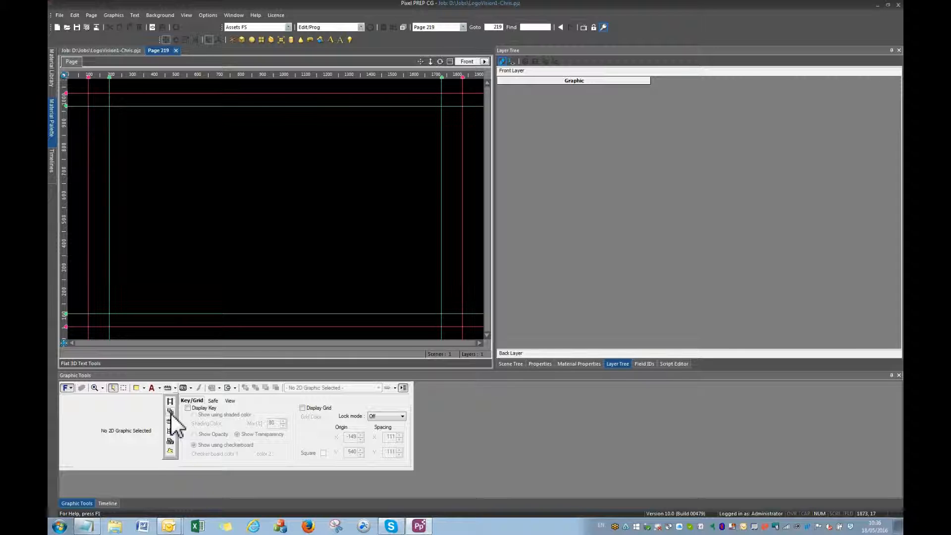
# Step: Create a cel animation from the image sequence starting with 5days_00000.png in the 5 DAYS folder
pyautogui.click(170, 414)
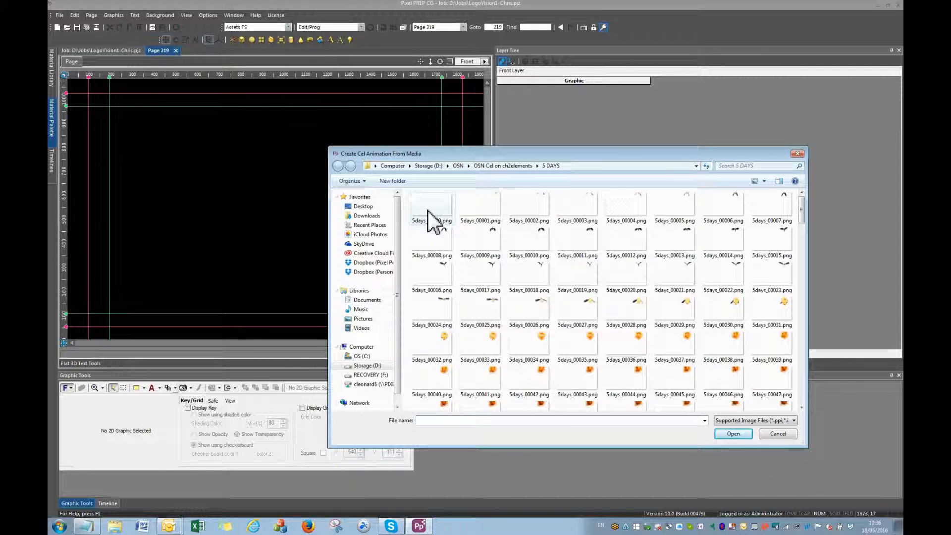
pyautogui.click(427, 210)
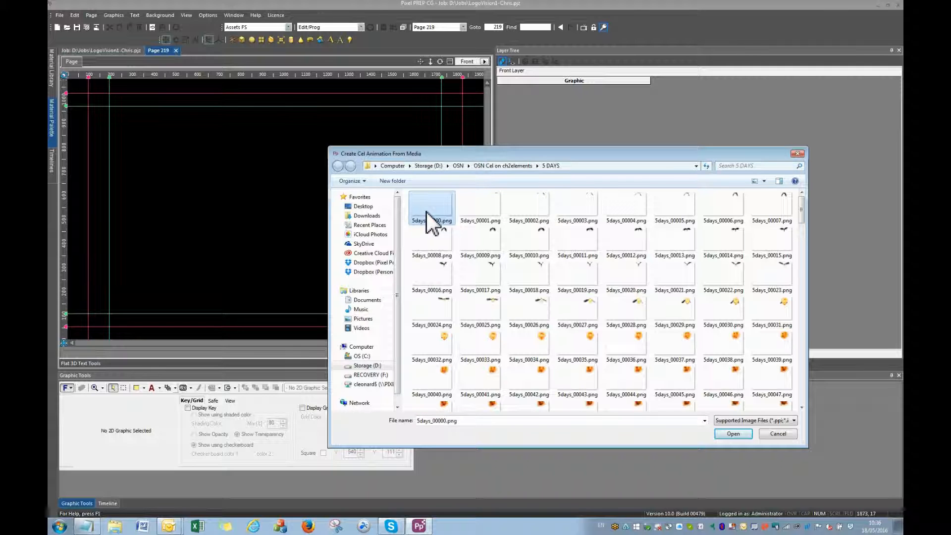
pyautogui.click(718, 432)
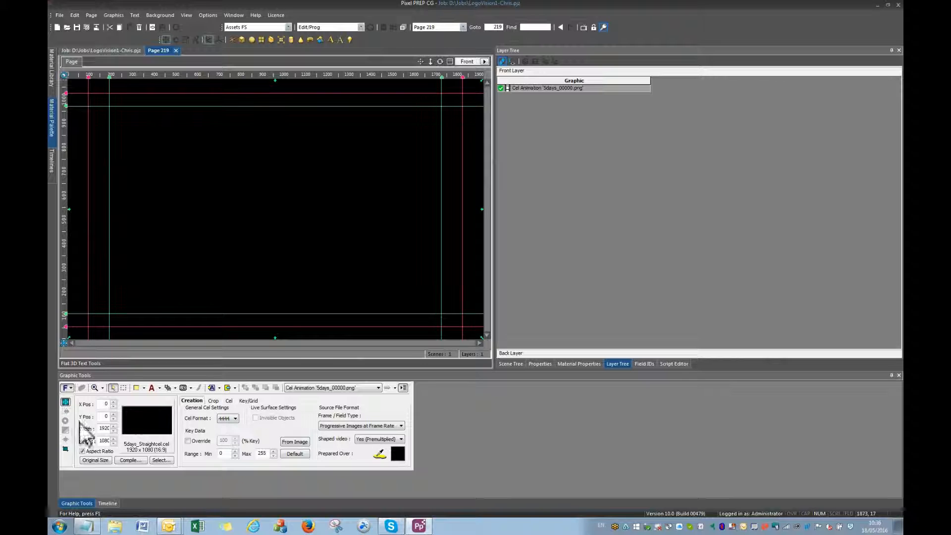
# Step: Preview the start of the cel animation by advancing its display frame to 23
pyautogui.click(230, 400)
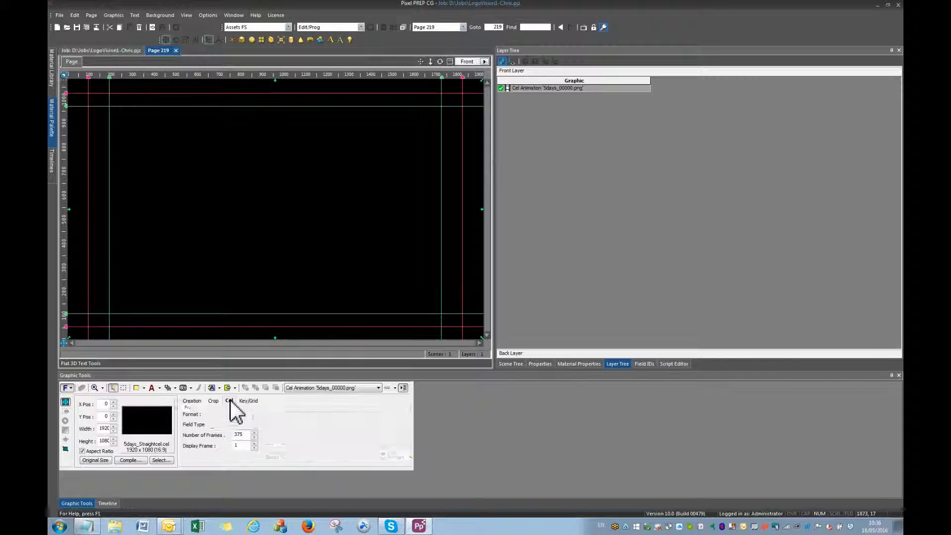
pyautogui.click(253, 443)
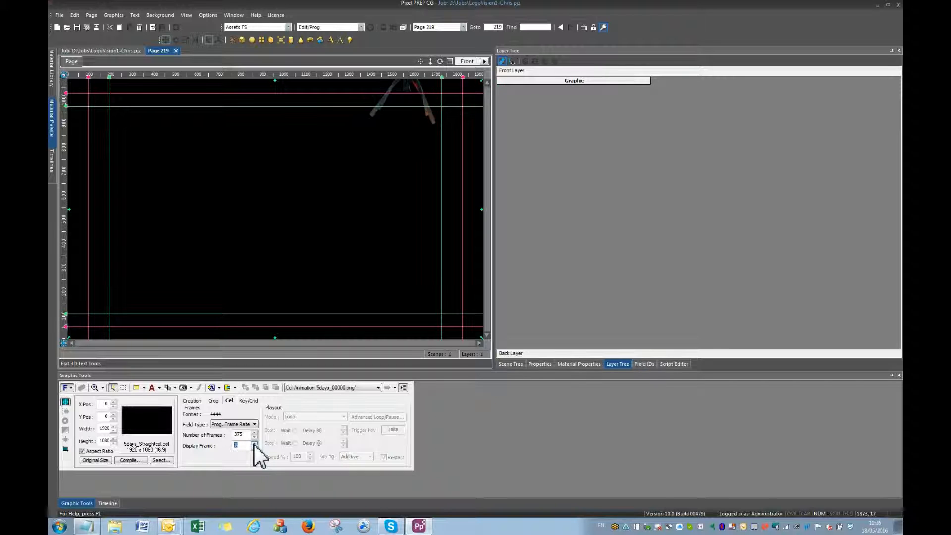
pyautogui.click(254, 444)
pyautogui.click(253, 443)
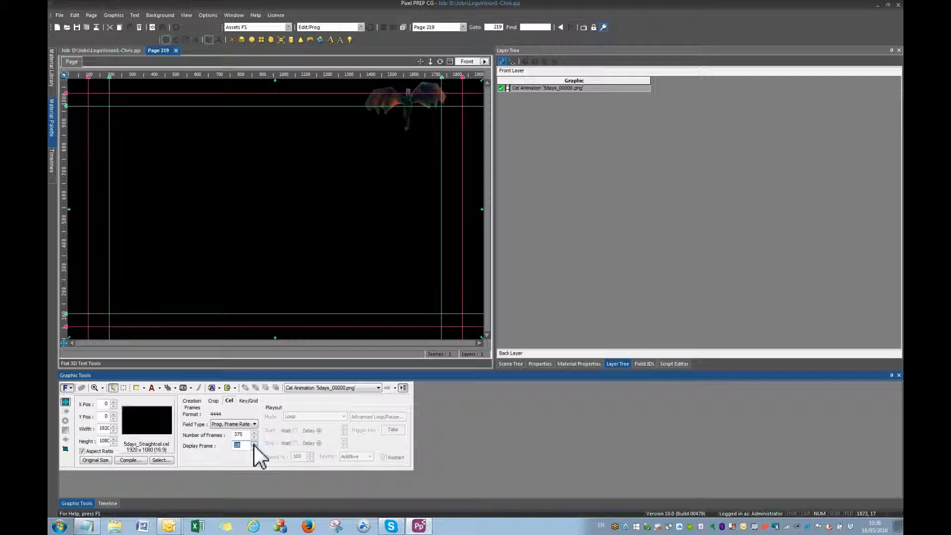
pyautogui.click(254, 444)
pyautogui.click(254, 444)
pyautogui.click(253, 444)
pyautogui.click(253, 444)
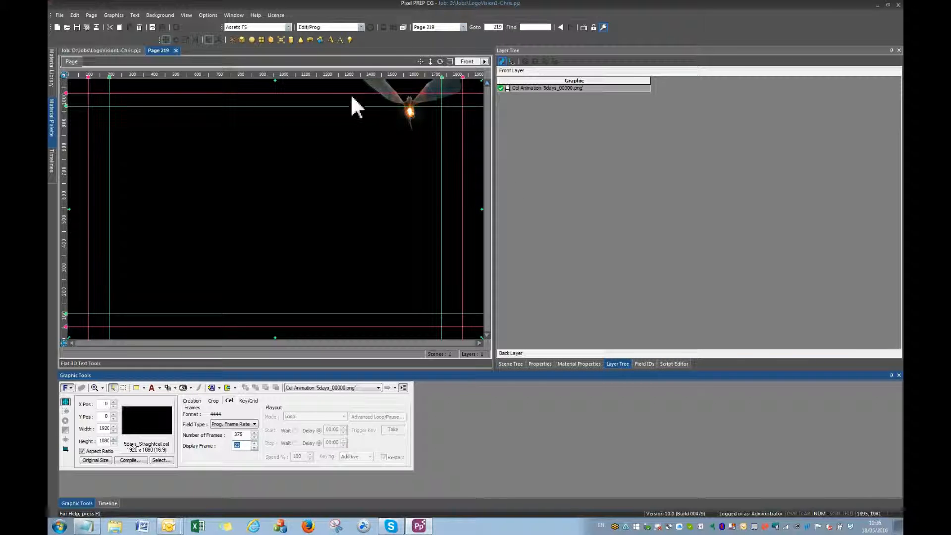
# Step: Change the page background to a Vertical gradient in the page settings
pyautogui.rightClick(161, 225)
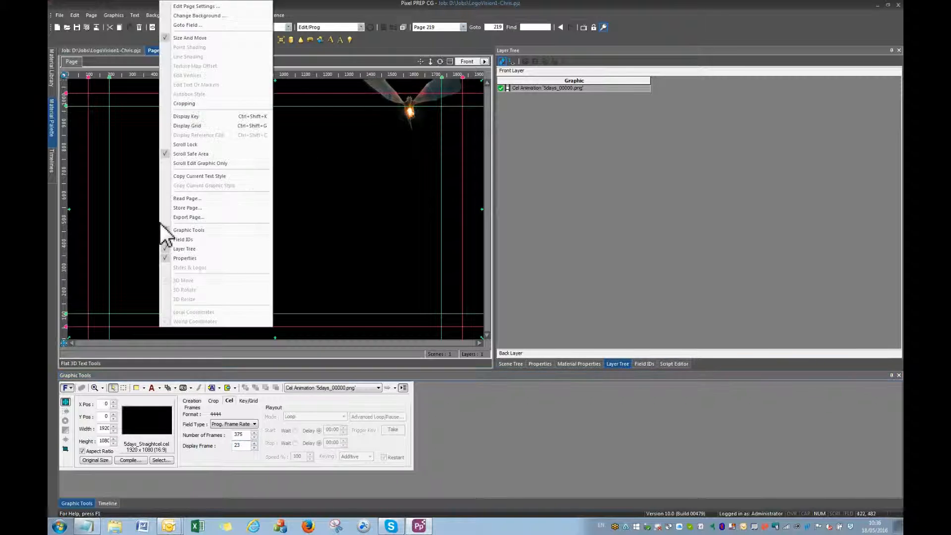
pyautogui.click(222, 6)
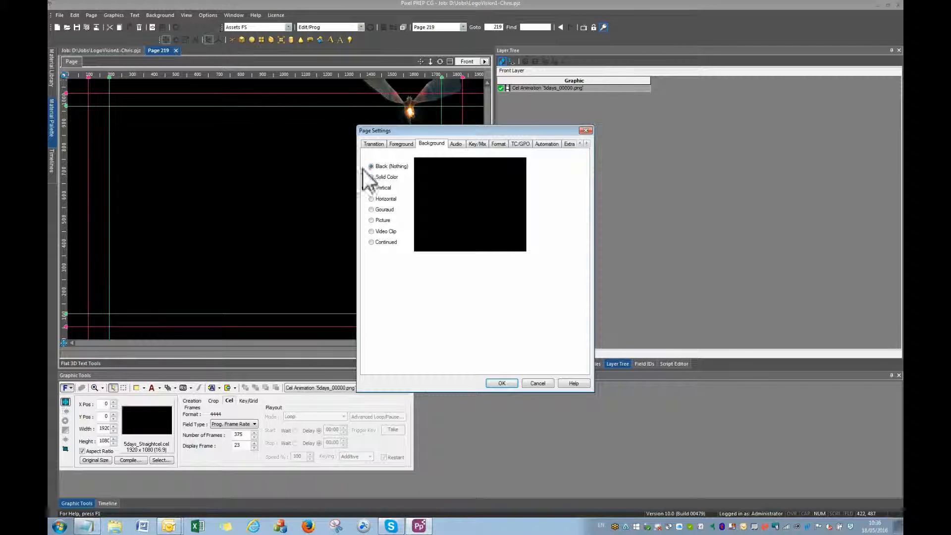
pyautogui.click(371, 188)
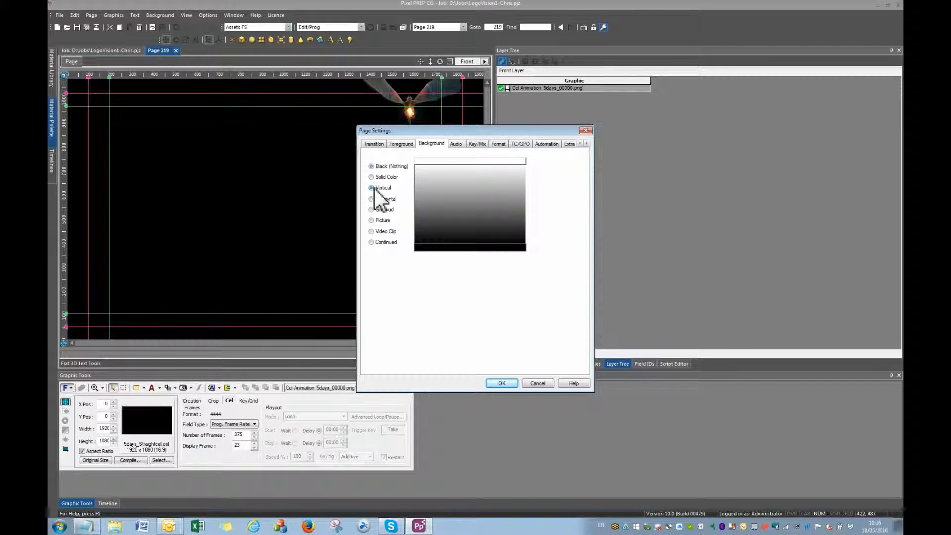
pyautogui.click(501, 384)
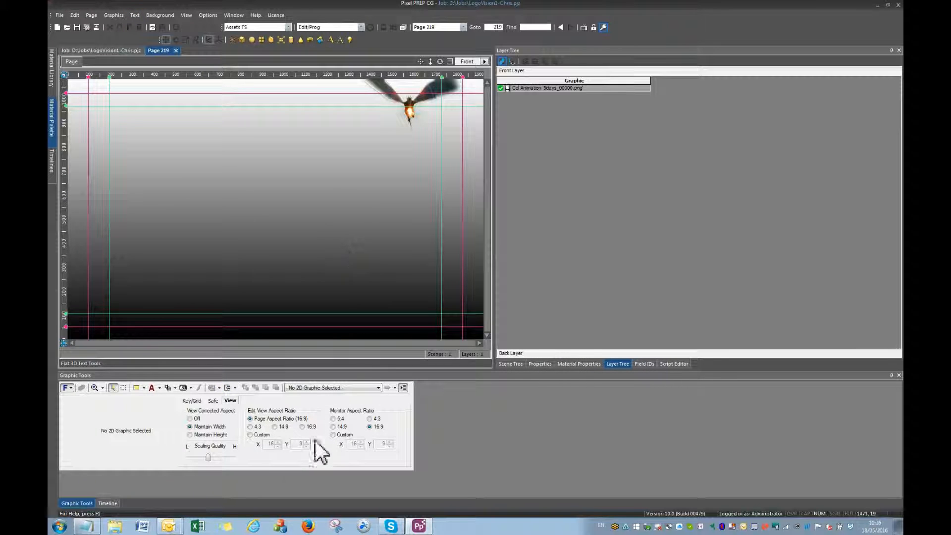
# Step: Reselect the cel animation and advance its display frame to 30 to check the artwork against the gradient
pyautogui.click(531, 88)
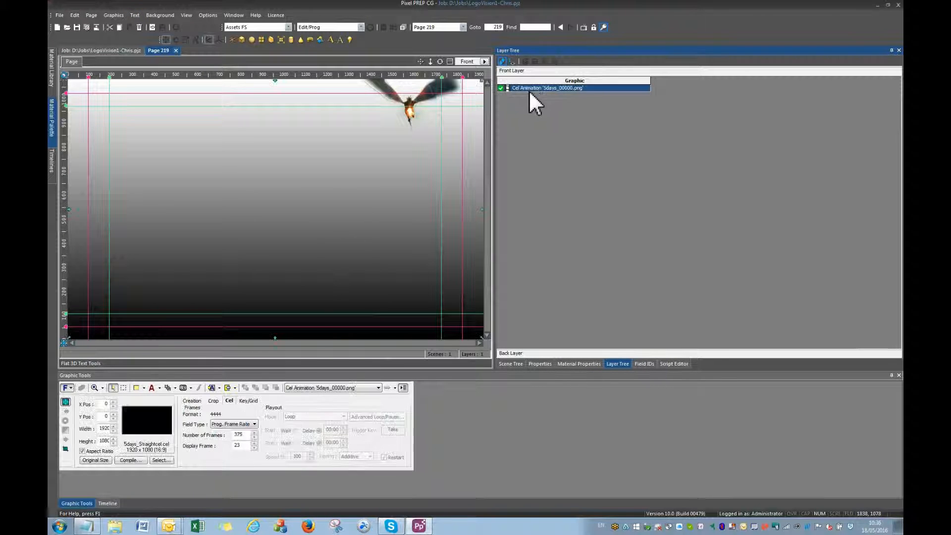
pyautogui.click(254, 444)
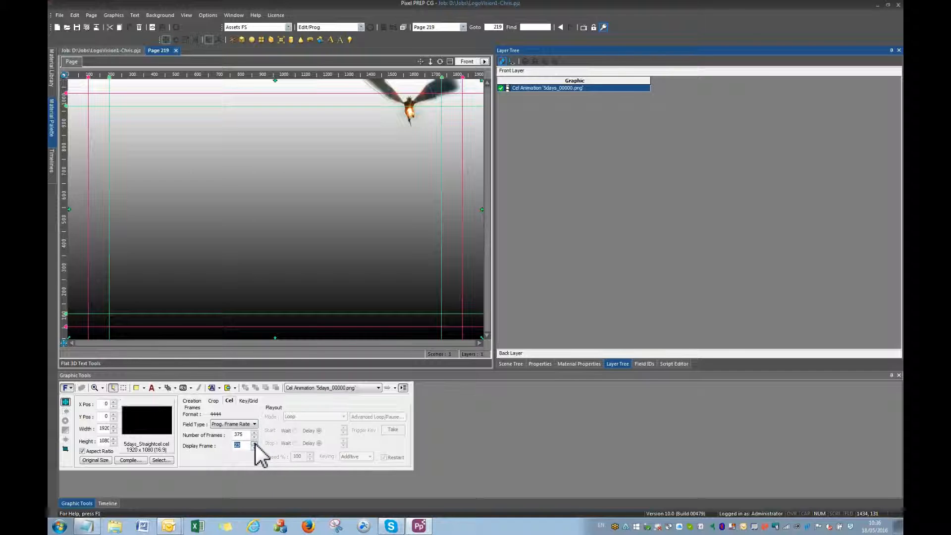
pyautogui.click(254, 445)
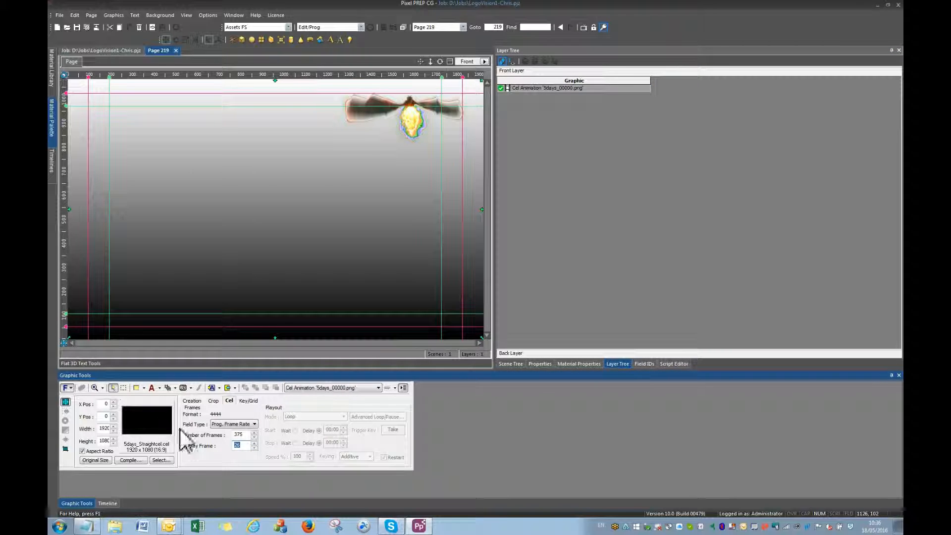
pyautogui.click(89, 460)
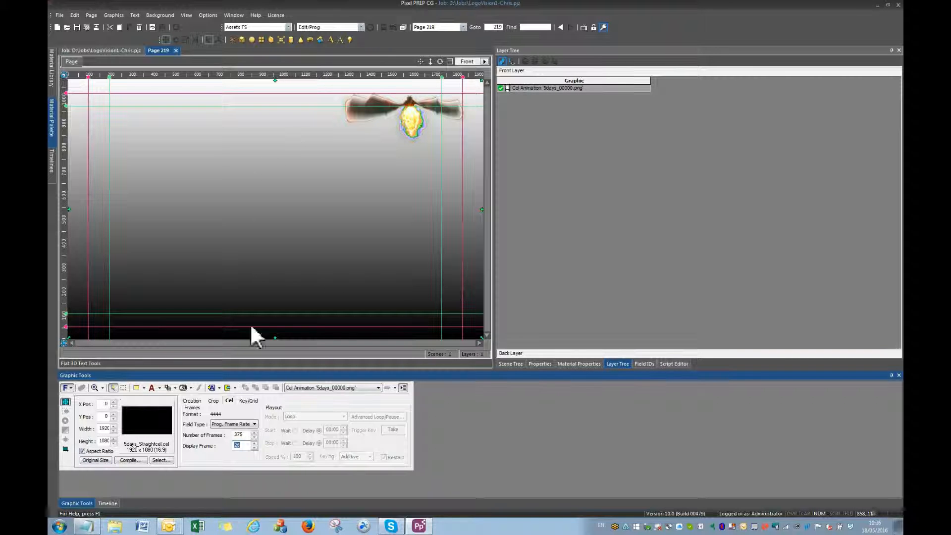
pyautogui.click(254, 442)
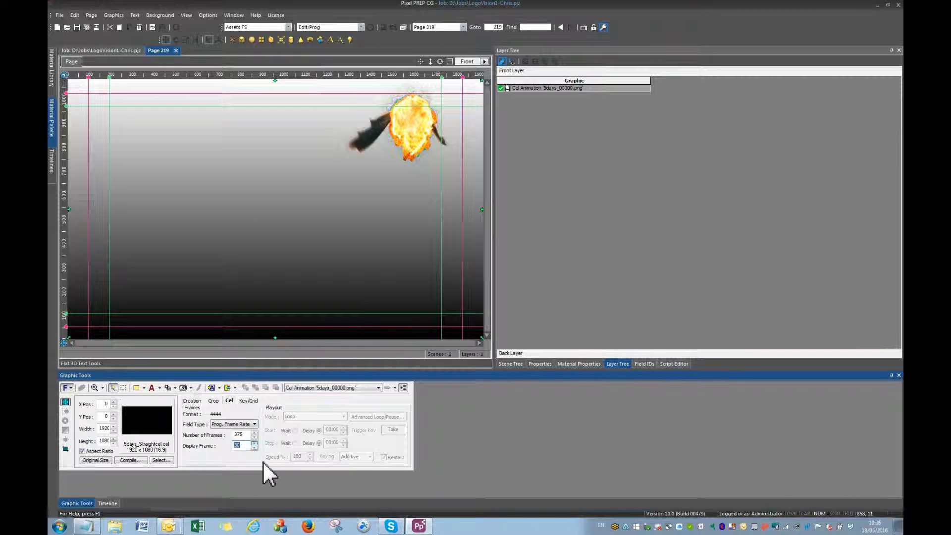
# Step: Turn off the aspect ratio lock and crop the cel's left and lower edges around the artwork, to about 687 by 417
pyautogui.click(82, 451)
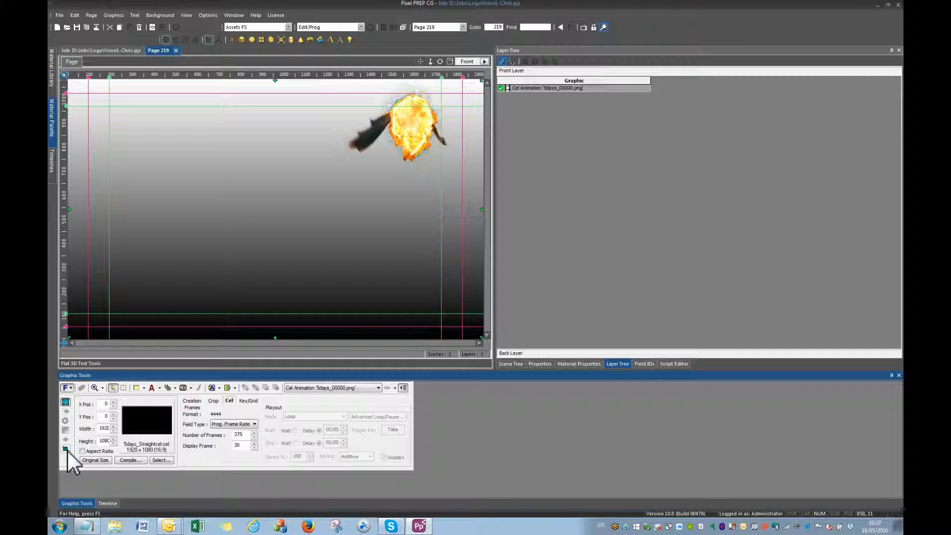
pyautogui.click(66, 449)
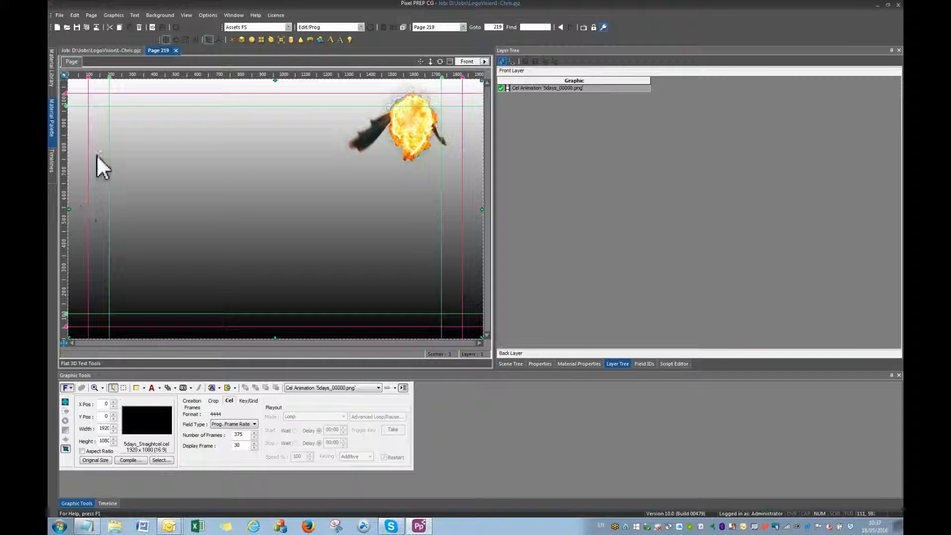
pyautogui.moveTo(71, 210); pyautogui.dragTo(334, 218)
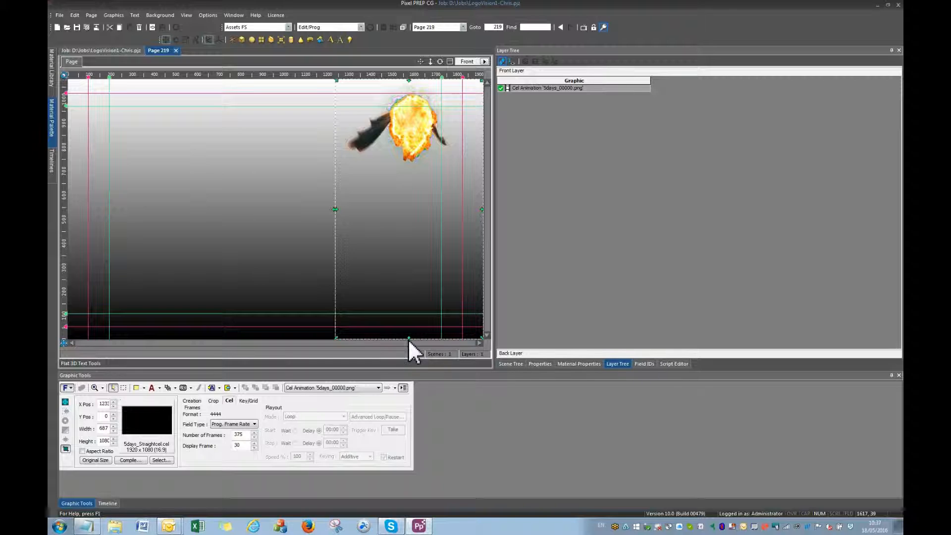
pyautogui.moveTo(409, 338); pyautogui.dragTo(441, 179)
# Step: Advance the display frame to 35 and extend the crop's lower edge to a height of about 480
pyautogui.click(253, 443)
pyautogui.click(254, 444)
pyautogui.click(253, 443)
pyautogui.click(253, 443)
pyautogui.click(254, 443)
pyautogui.click(254, 443)
pyautogui.click(254, 444)
pyautogui.click(254, 444)
pyautogui.click(254, 444)
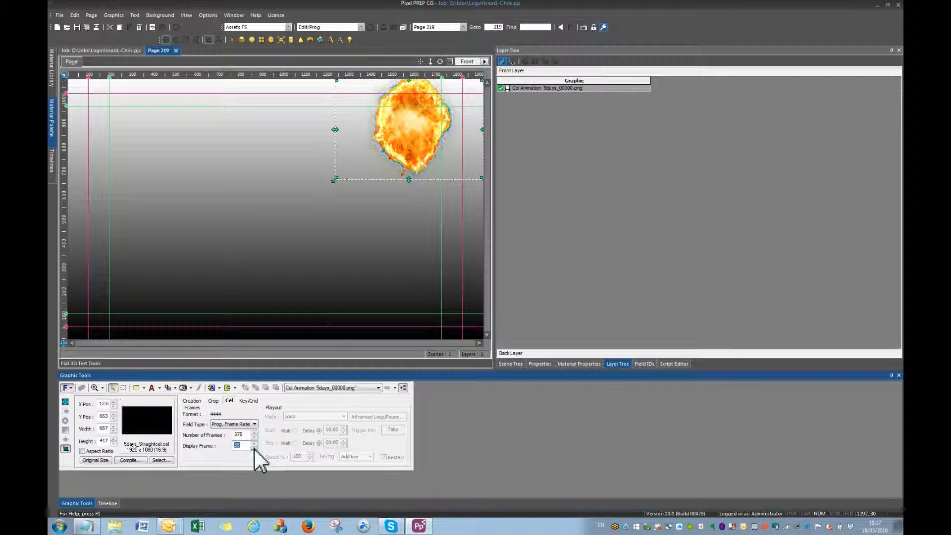
pyautogui.moveTo(407, 179); pyautogui.dragTo(408, 196)
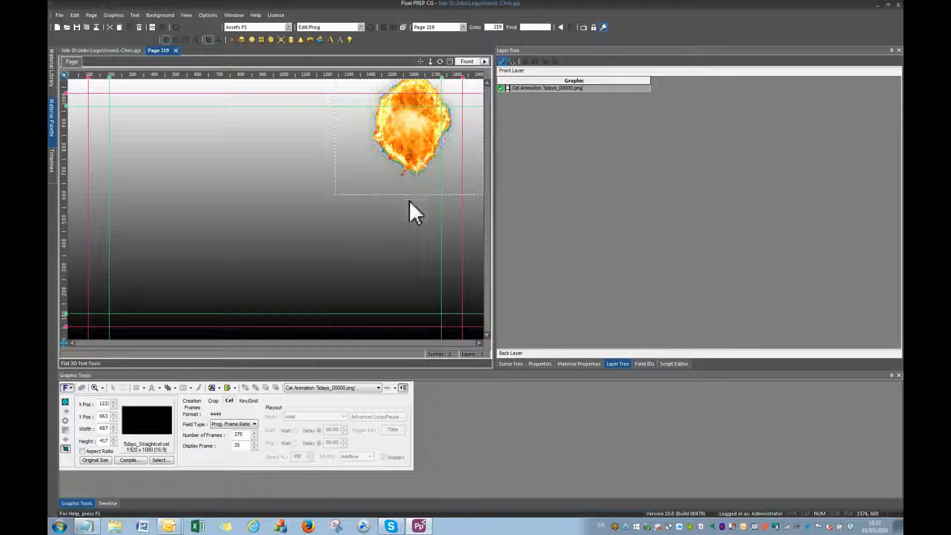
# Step: Run through the remaining frames to check the crop, ending on display frame 61
pyautogui.moveTo(254, 443); pyautogui.dragTo(254, 443)
pyautogui.click(254, 447)
pyautogui.click(254, 447)
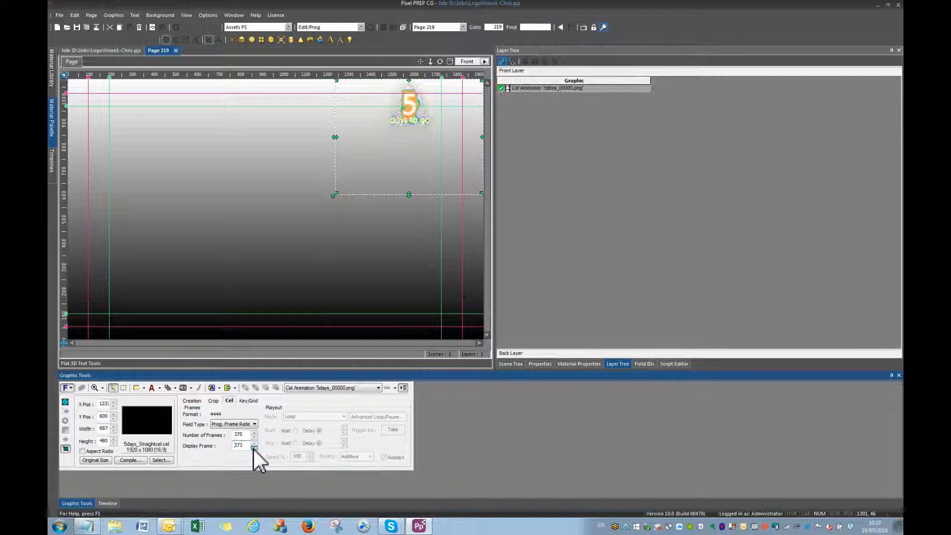
pyautogui.moveTo(254, 447); pyautogui.dragTo(254, 447)
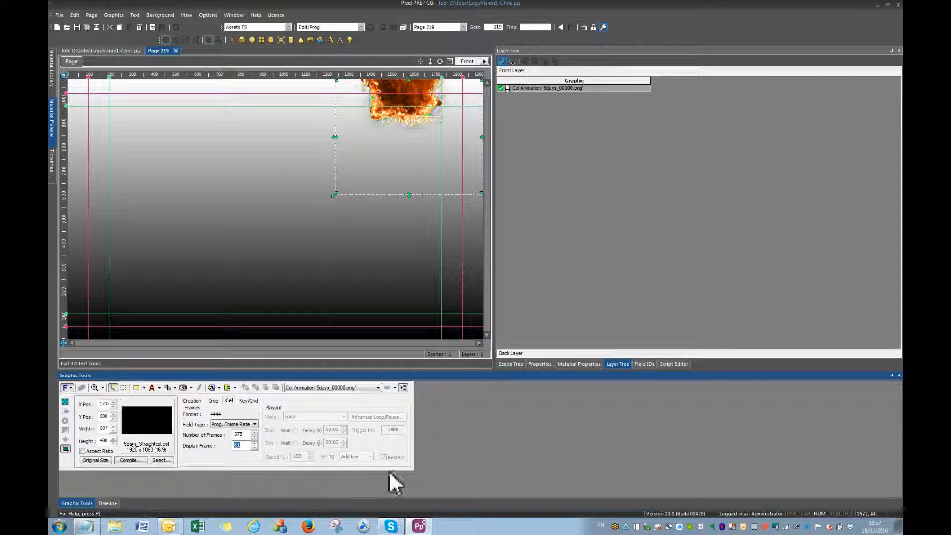
# Step: Set the source's shaped video option to No (Straight)
pyautogui.click(192, 401)
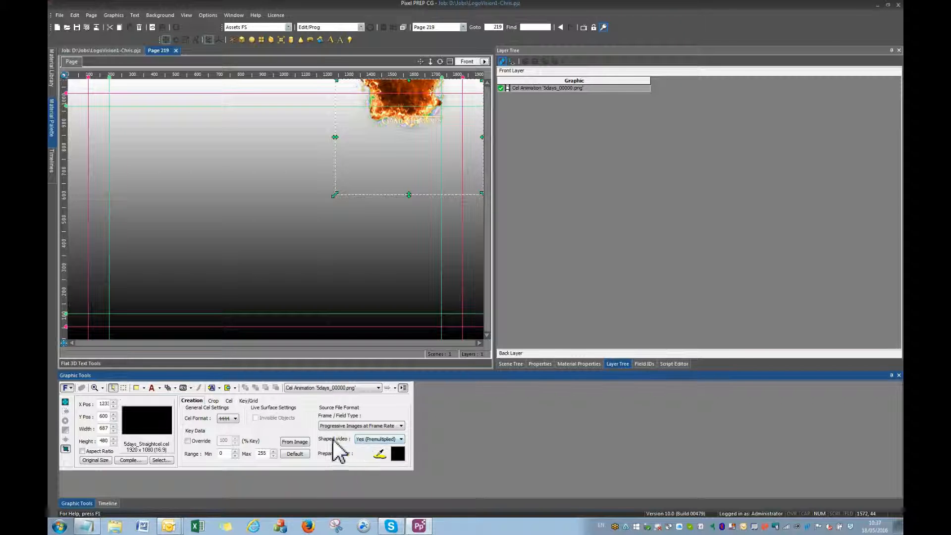
pyautogui.click(391, 439)
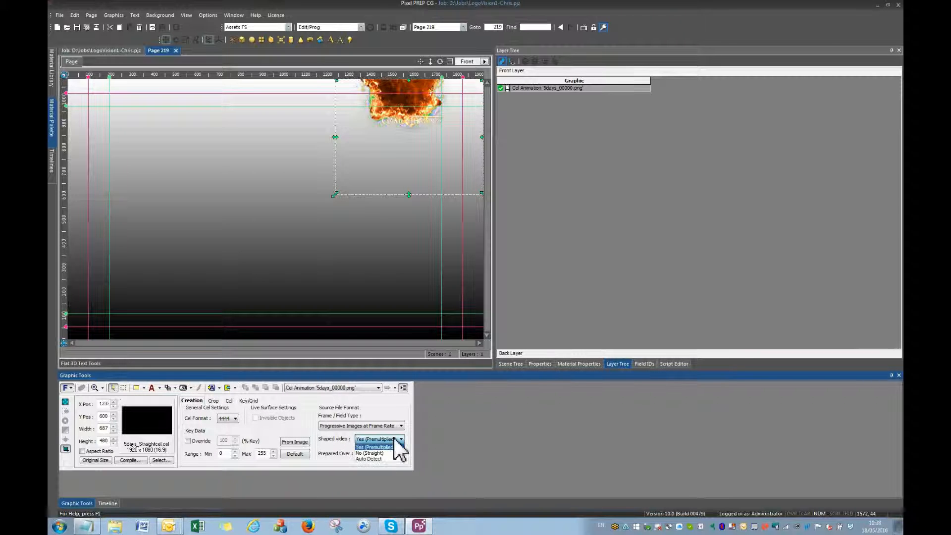
pyautogui.click(376, 452)
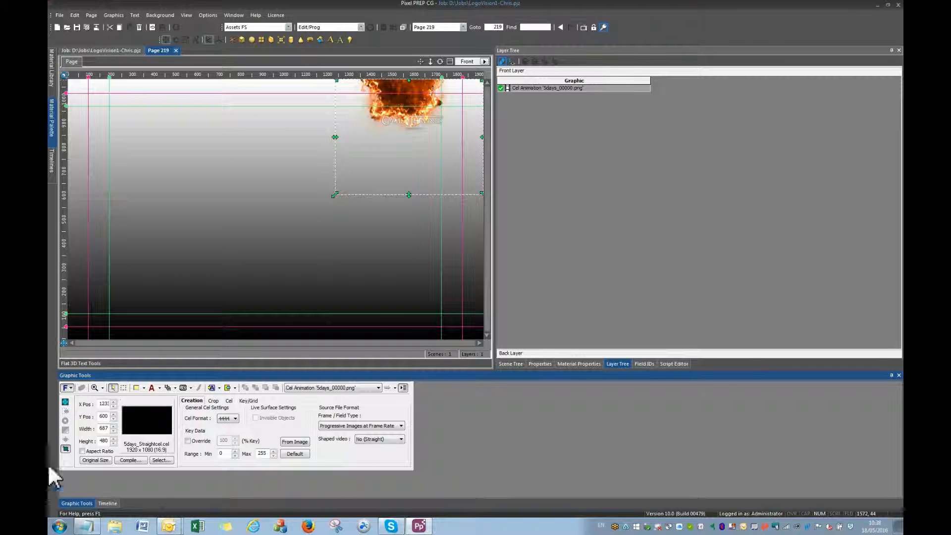
# Step: Compile the cel animation and save it as 5days_Ver2Straight.cel in the OSN Cel on ch2 folder
pyautogui.click(134, 460)
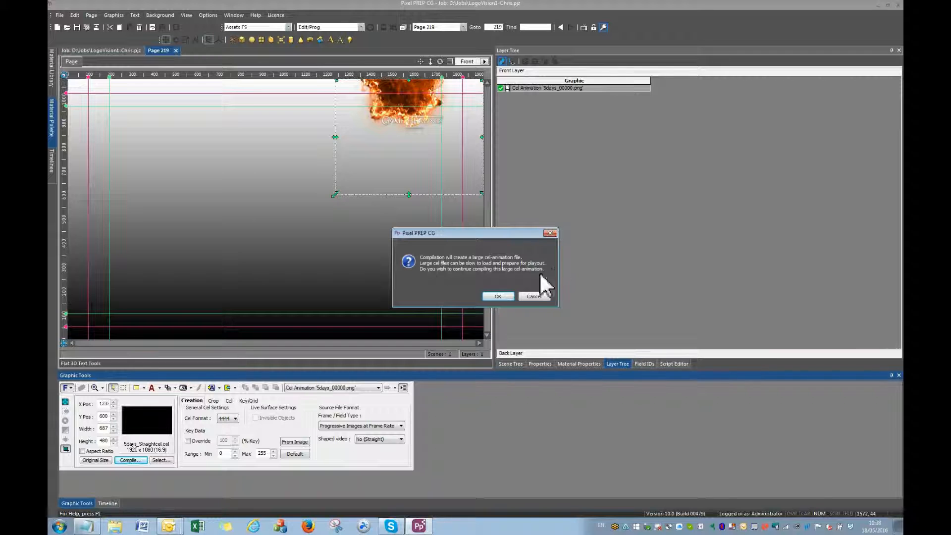
pyautogui.click(496, 296)
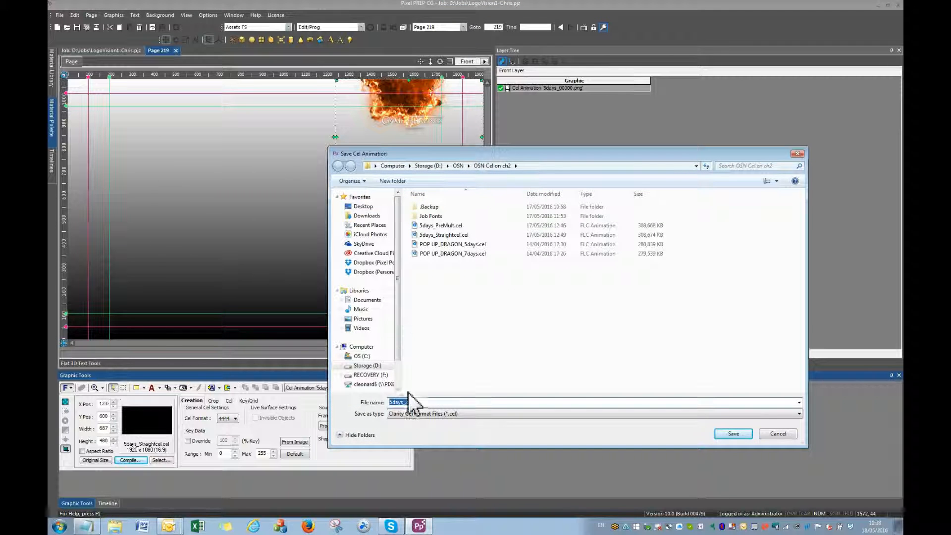
pyautogui.click(405, 401)
pyautogui.write('Ver')
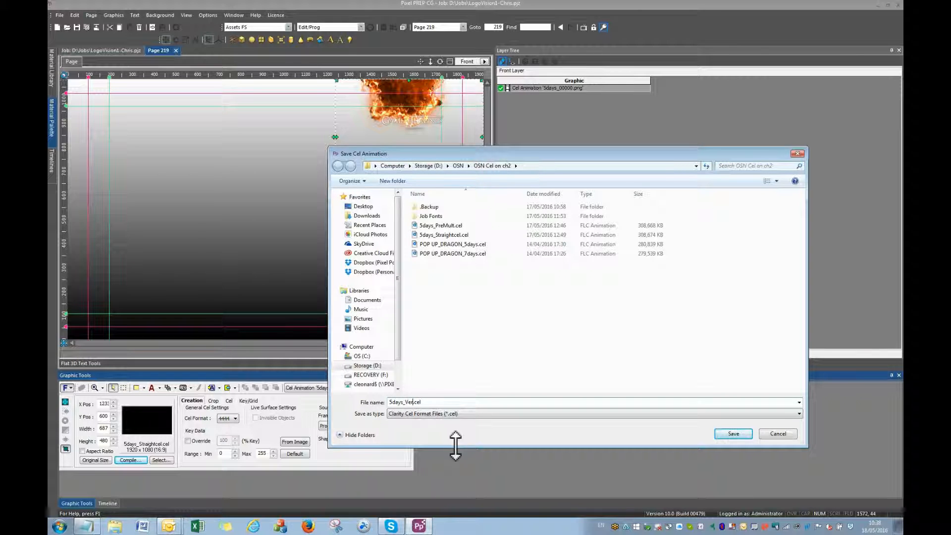
pyautogui.write('2Straight')
pyautogui.click(733, 433)
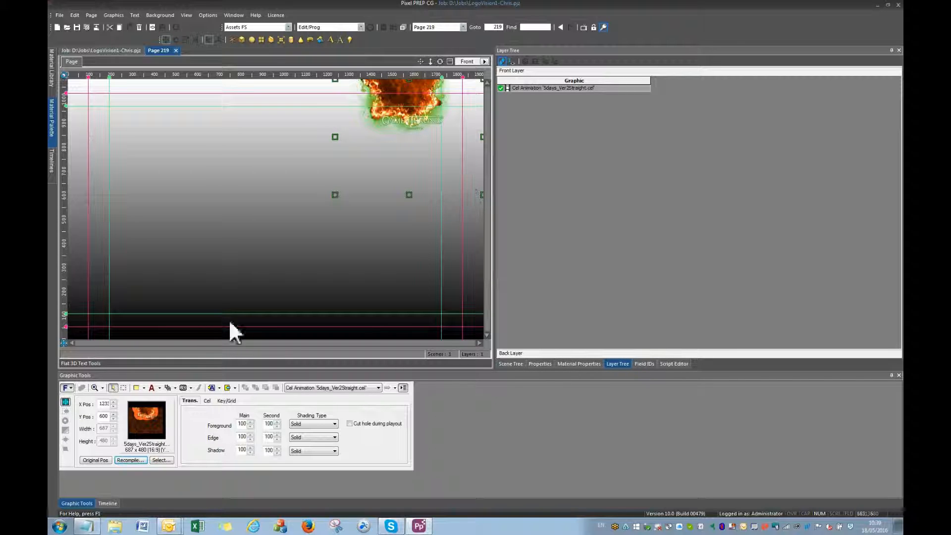
# Step: Set the compiled cel's playout mode to One Shot and enable Restart Cel in its advanced playout settings
pyautogui.click(206, 401)
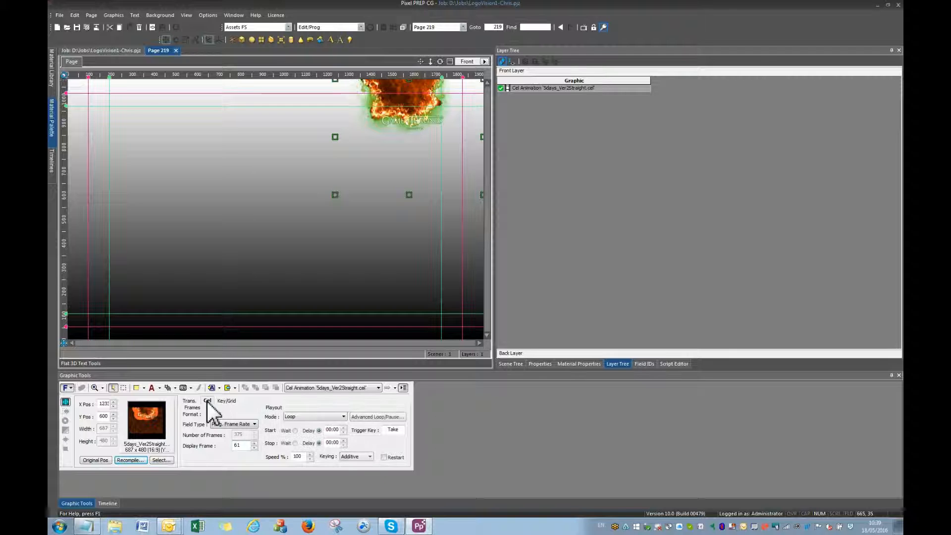
pyautogui.click(342, 417)
pyautogui.click(302, 429)
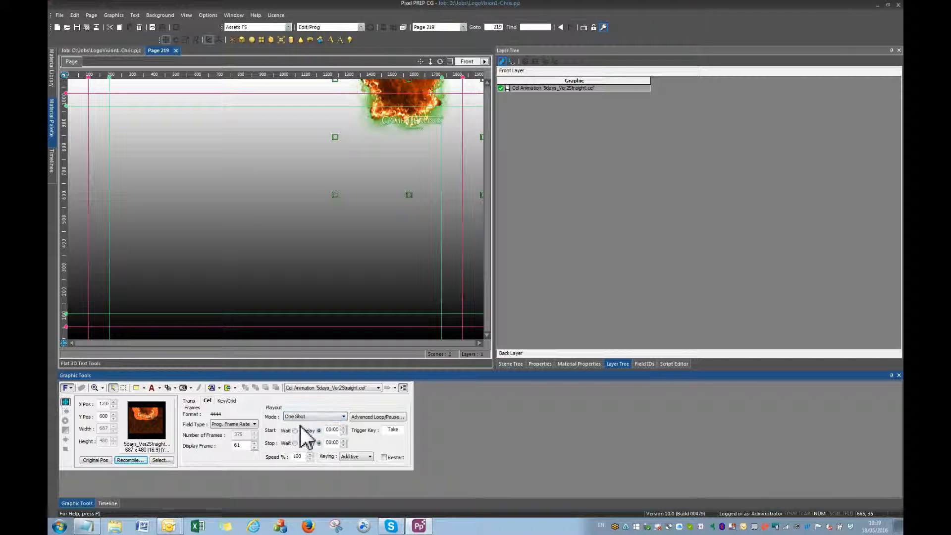
pyautogui.click(381, 416)
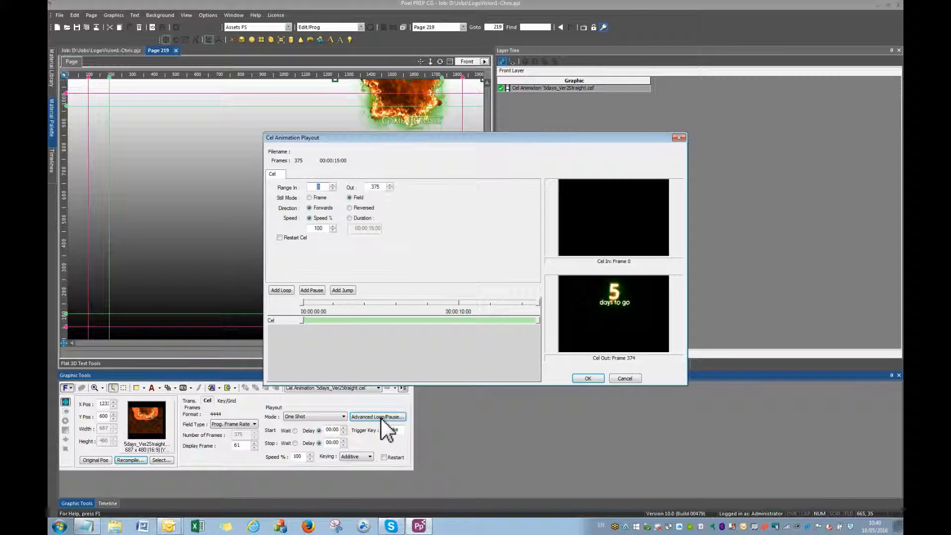
pyautogui.click(279, 238)
pyautogui.click(589, 378)
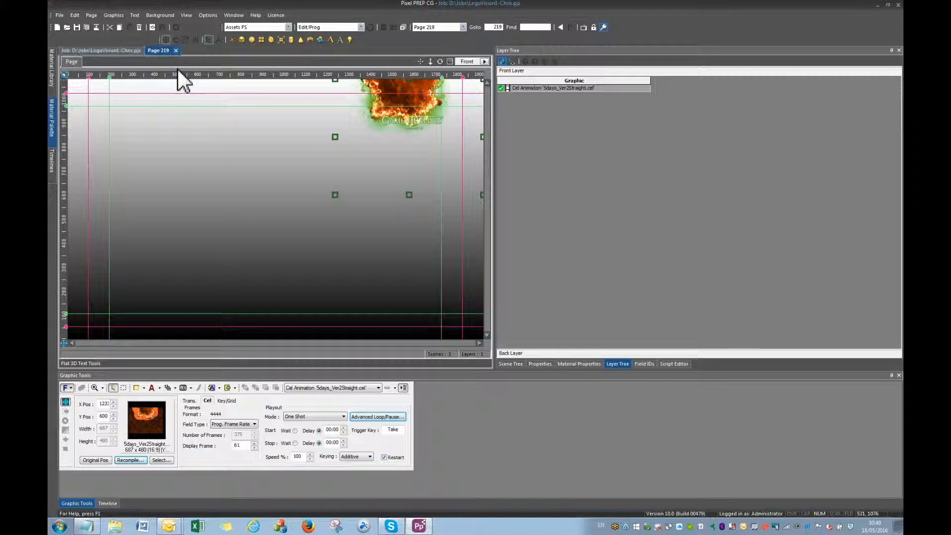
# Step: Close page 219 and save its changes to the job
pyautogui.click(176, 50)
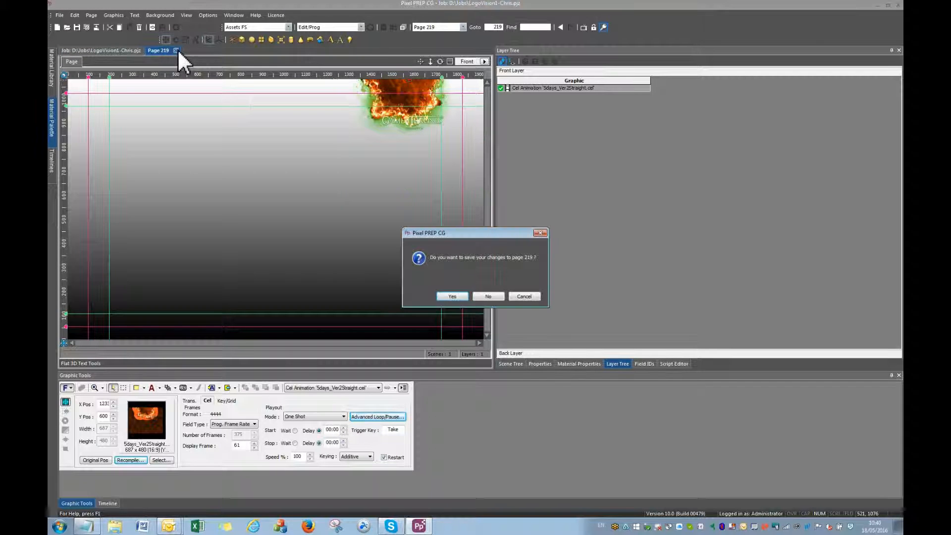
pyautogui.click(452, 296)
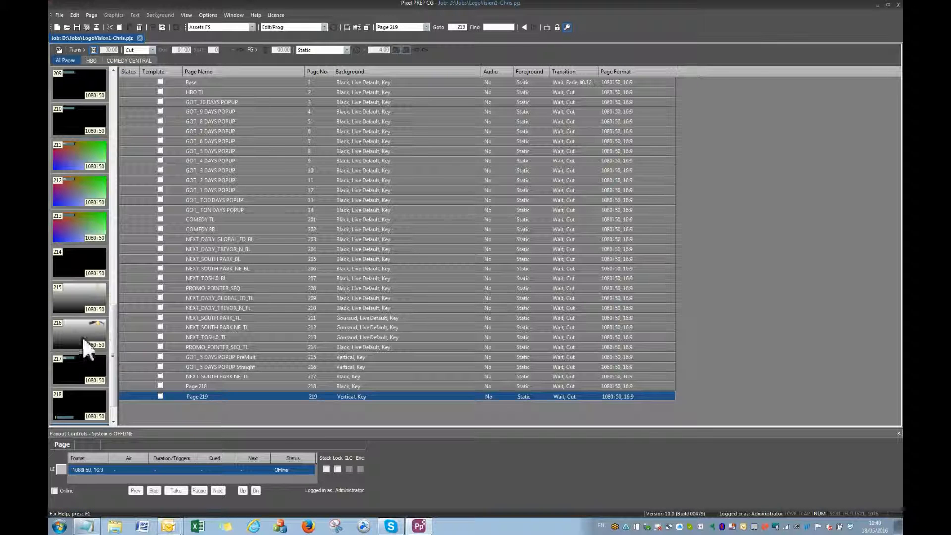
# Step: Take page 219 to preview its animation on the UI channel, then close the channel preview
pyautogui.scroll(-1, 115, 313)
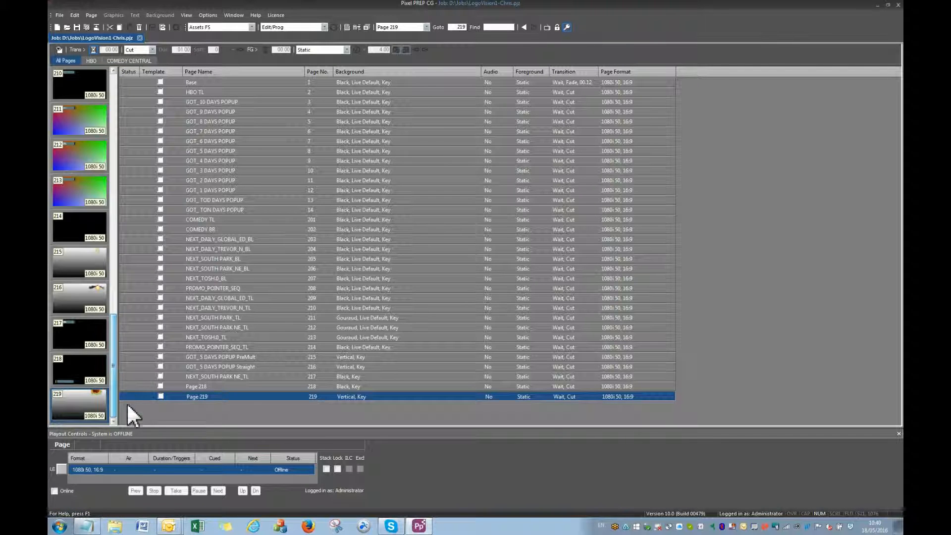
pyautogui.rightClick(94, 403)
pyautogui.rightClick(94, 403)
pyautogui.rightClick(94, 403)
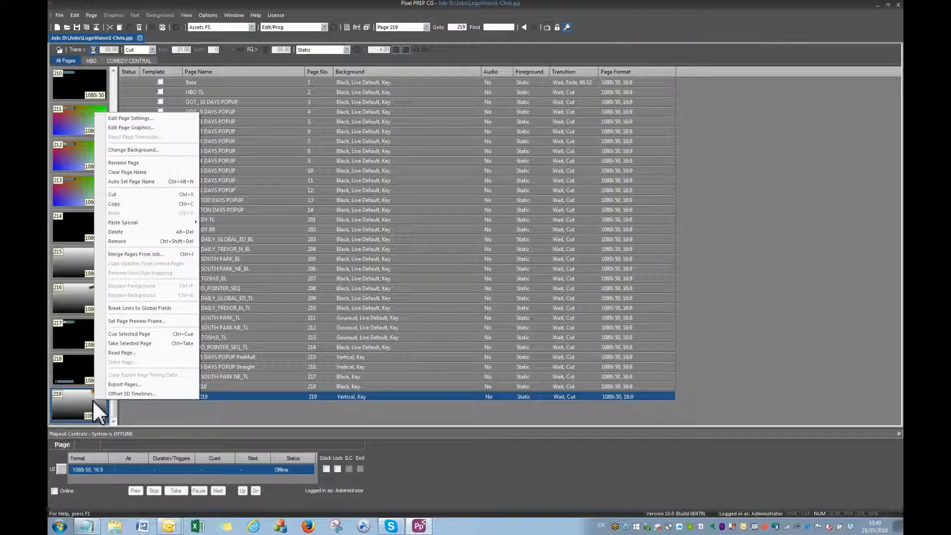
pyautogui.click(135, 343)
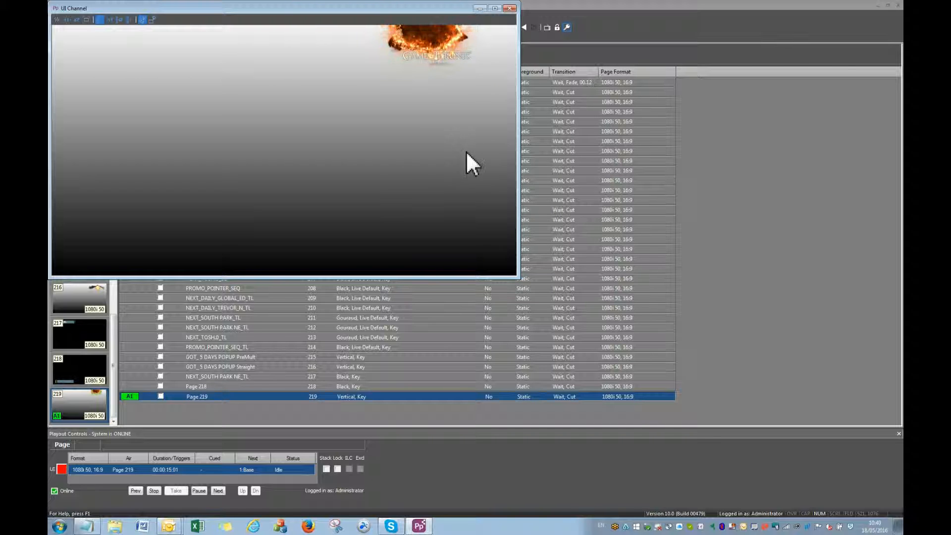
pyautogui.click(509, 8)
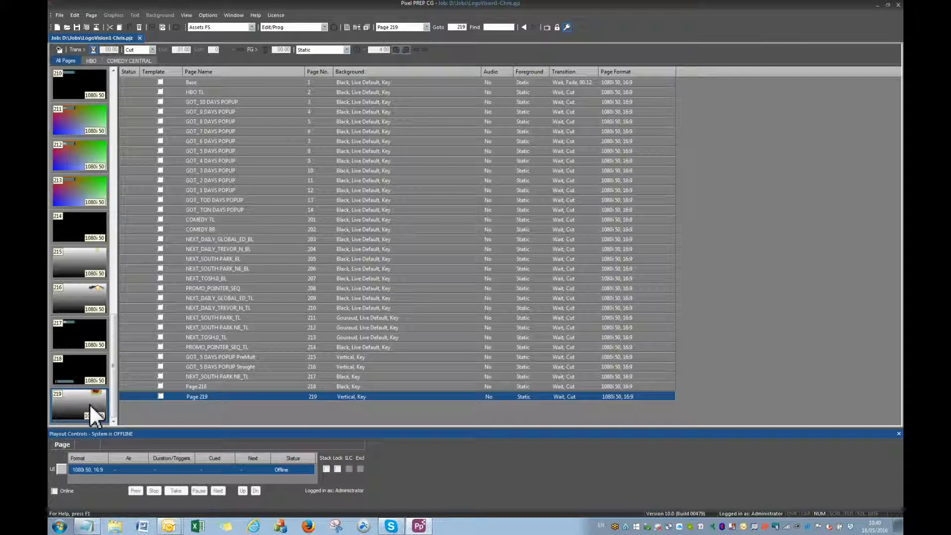
# Step: Reopen page 219 for editing and change its background to Black (Nothing)
pyautogui.doubleClick(80, 404)
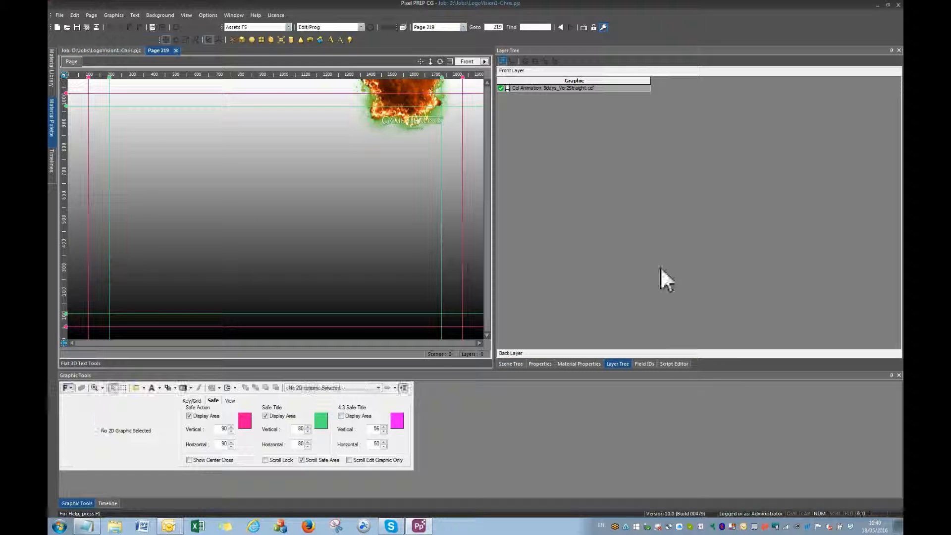
pyautogui.rightClick(136, 137)
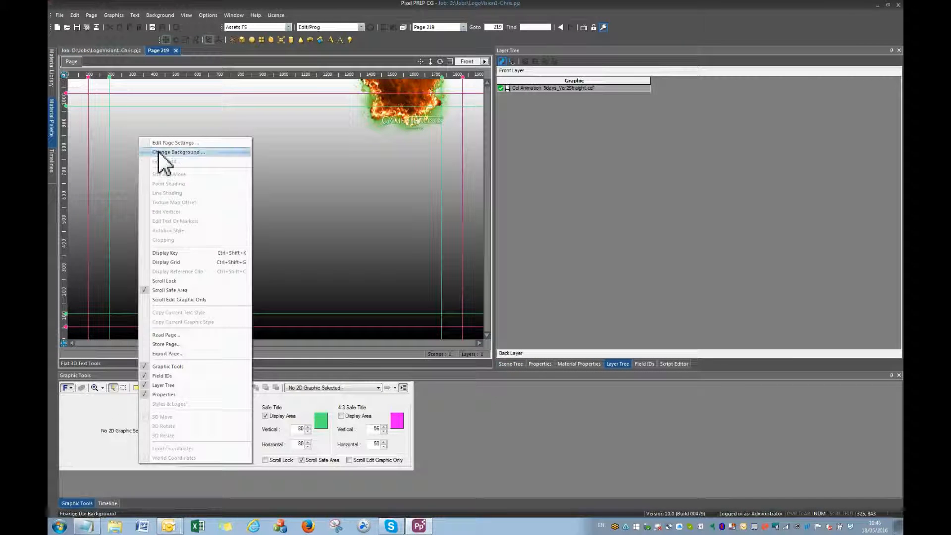
pyautogui.click(158, 152)
pyautogui.click(376, 166)
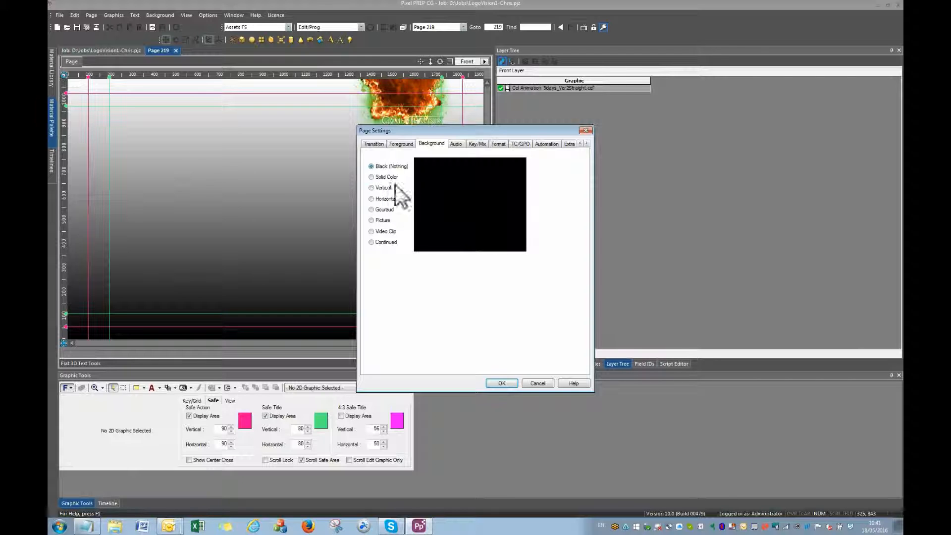
pyautogui.click(501, 384)
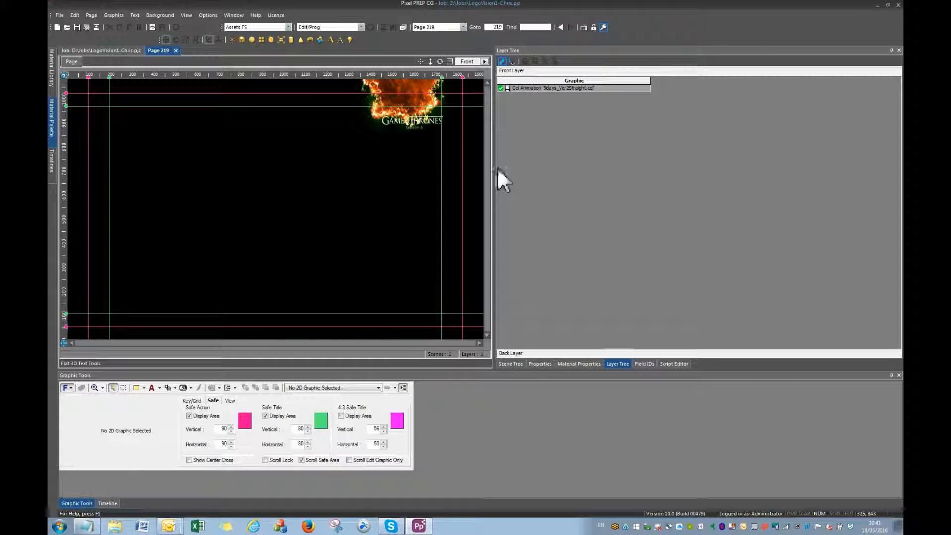
# Step: Enable mixing page 219 over a live source in its key/mix settings, using Live Default as the source
pyautogui.rightClick(270, 137)
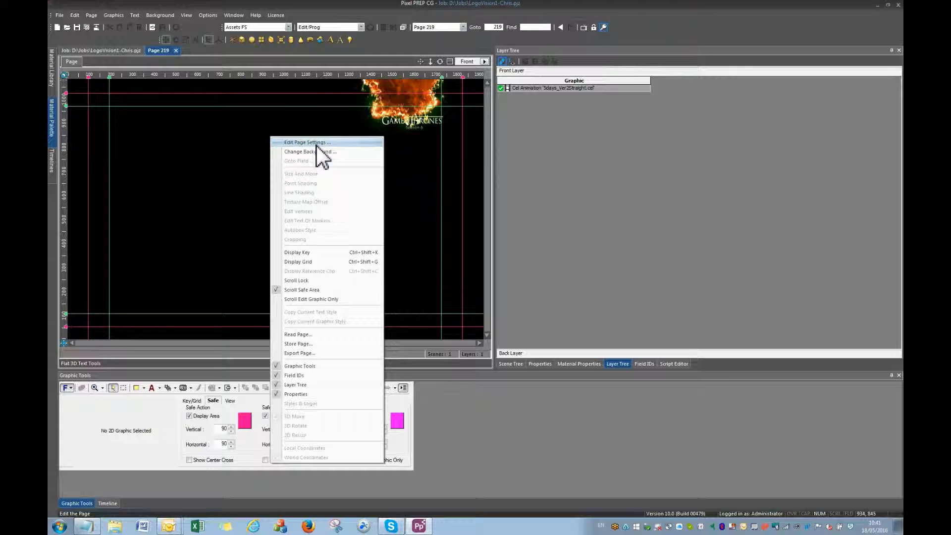
pyautogui.click(315, 143)
pyautogui.click(477, 143)
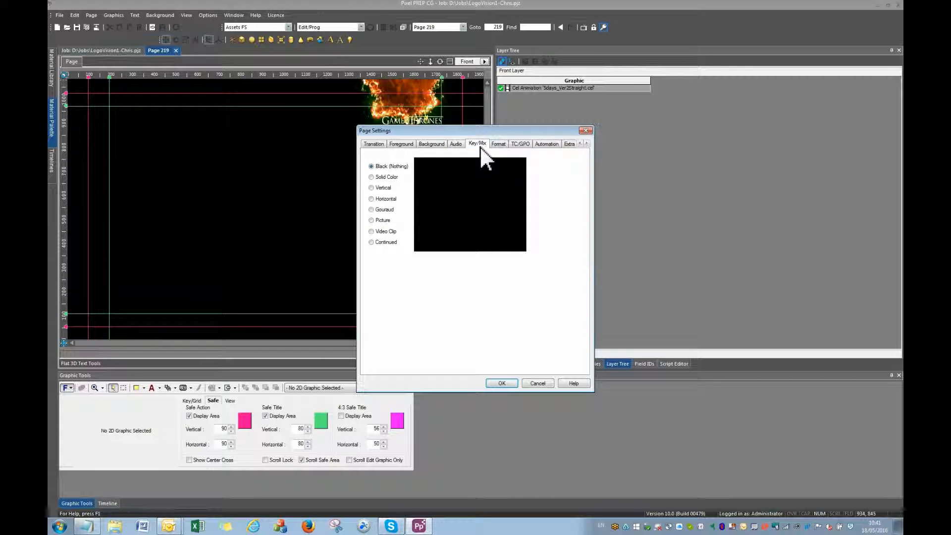
pyautogui.click(373, 166)
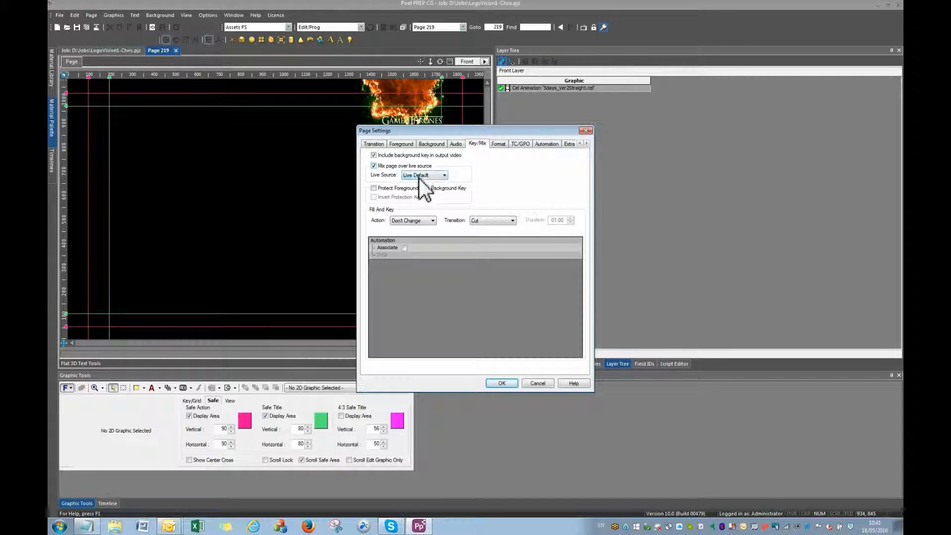
pyautogui.click(501, 382)
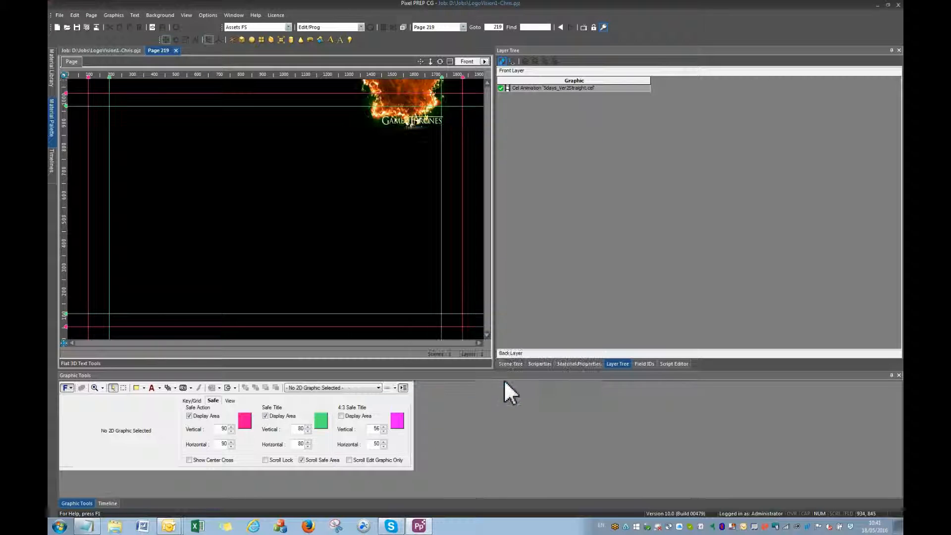
# Step: Save the background and live mix changes to page 219, close it and locate its thumbnail in the page list
pyautogui.click(177, 50)
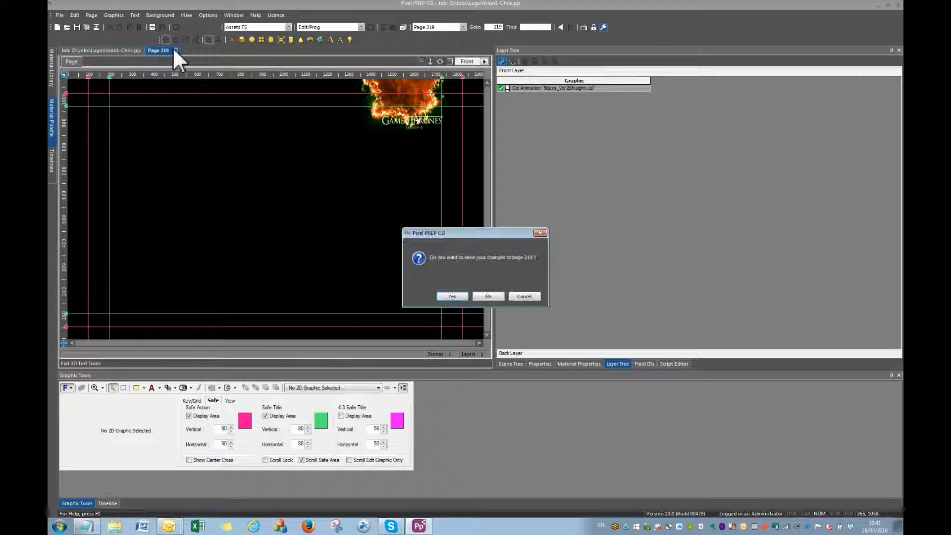
pyautogui.click(465, 296)
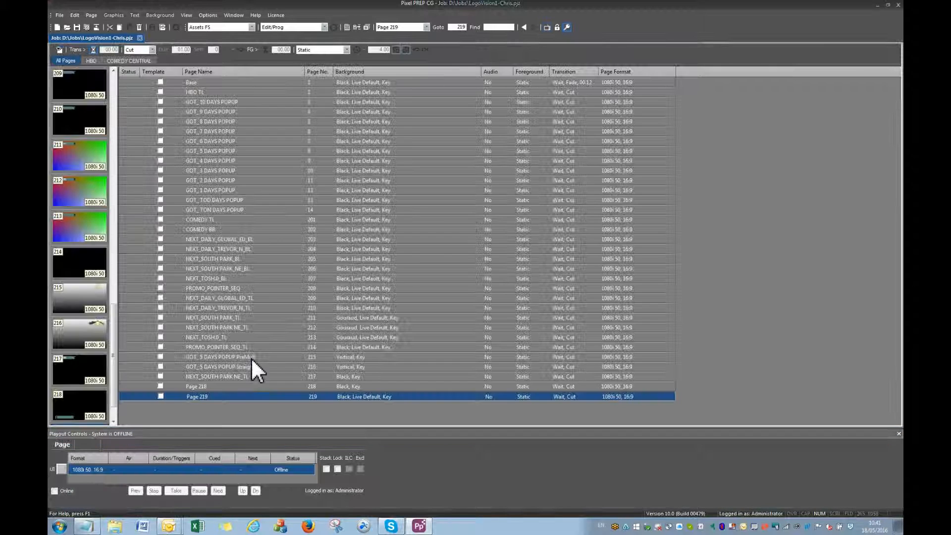
pyautogui.scroll(-1, 115, 379)
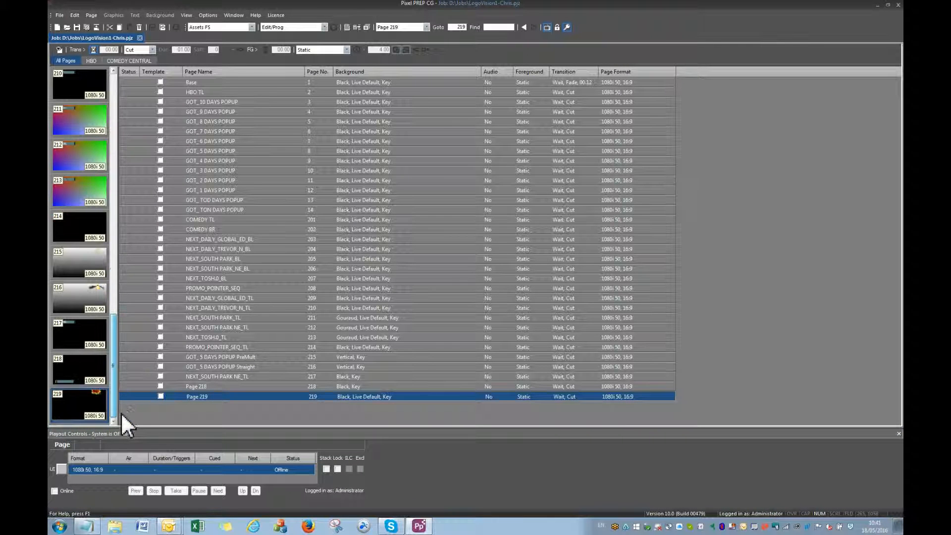